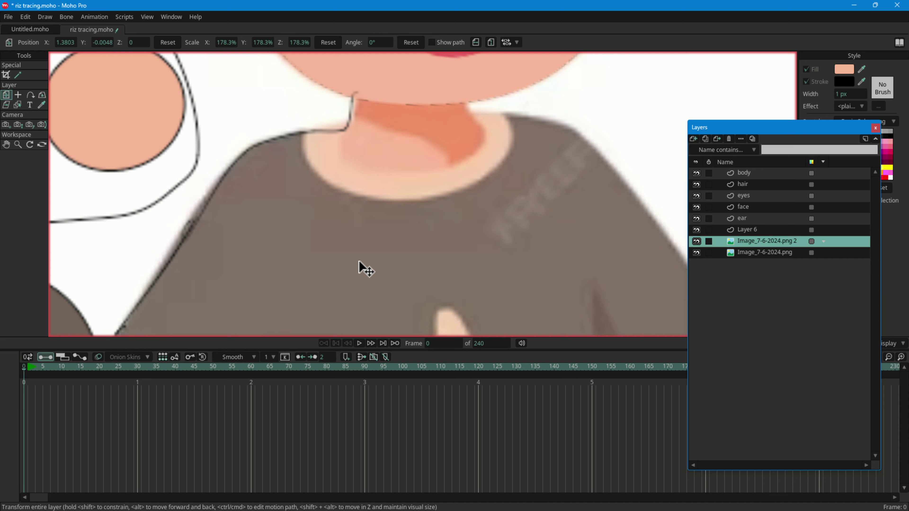
On the body layer, draw crisscrossing freehand strokes over the neck and upper shirt, plus curves along the shoulder and chest.
{"action": "left_click", "coordinate": [231, 230], "text": "ctrl+alt"}
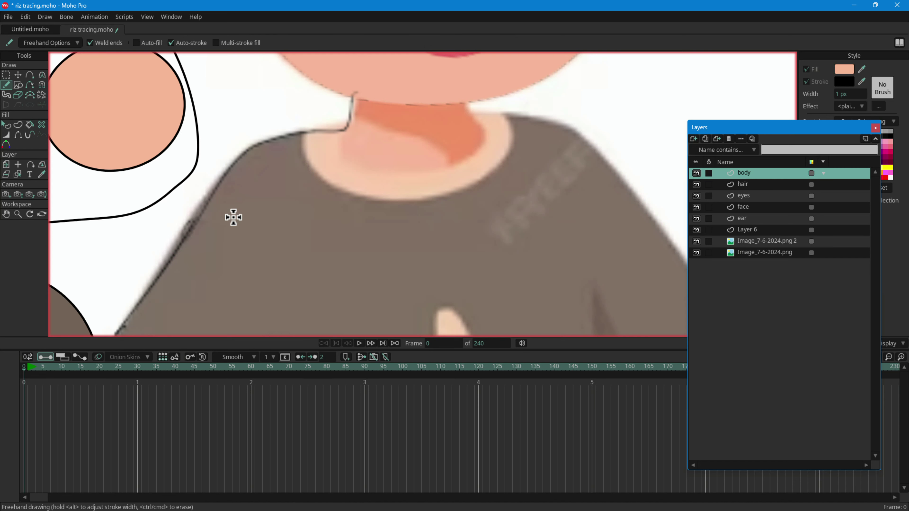
{"action": "left_click_drag", "start_coordinate": [210, 220], "coordinate": [540, 99]}
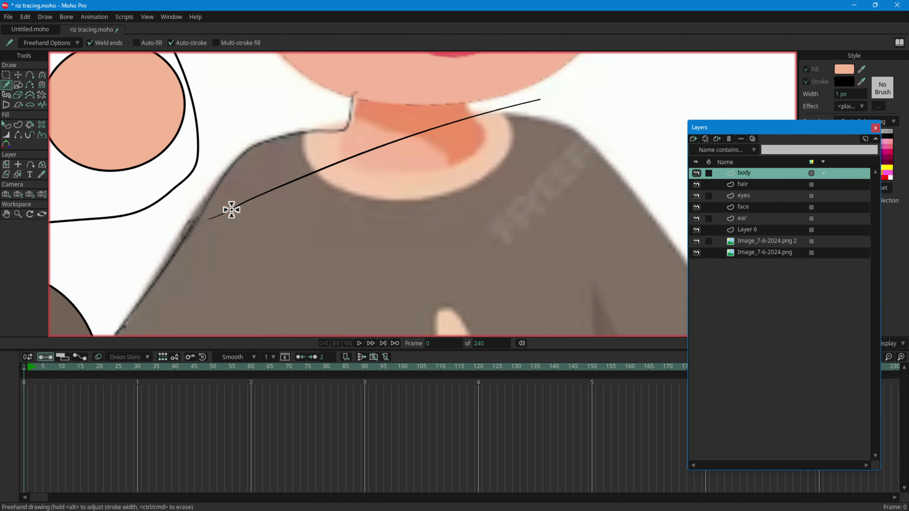
{"action": "mouse_move", "coordinate": [232, 210]}
{"action": "left_mouse_down"}
{"action": "mouse_move", "coordinate": [552, 96]}
{"action": "mouse_move", "coordinate": [543, 99]}
{"action": "mouse_move", "coordinate": [552, 121]}
{"action": "left_mouse_up"}
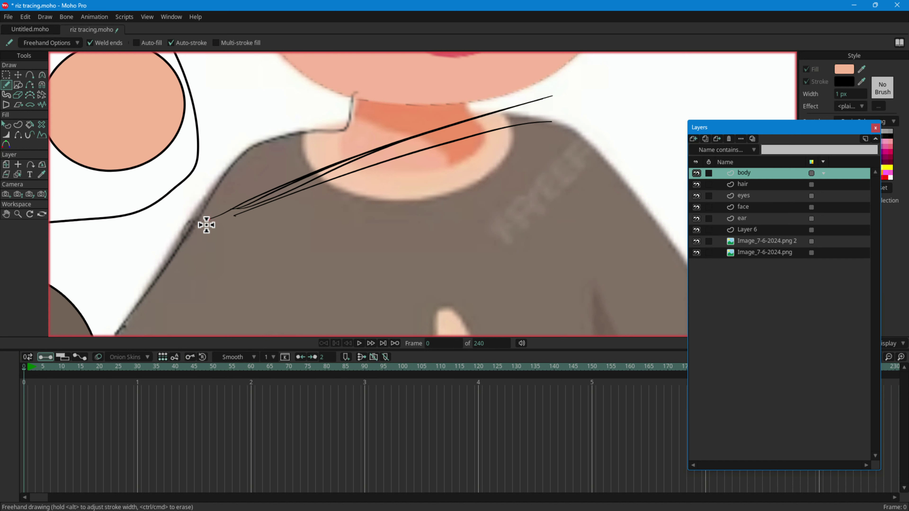
{"action": "left_click_drag", "start_coordinate": [204, 226], "coordinate": [529, 140]}
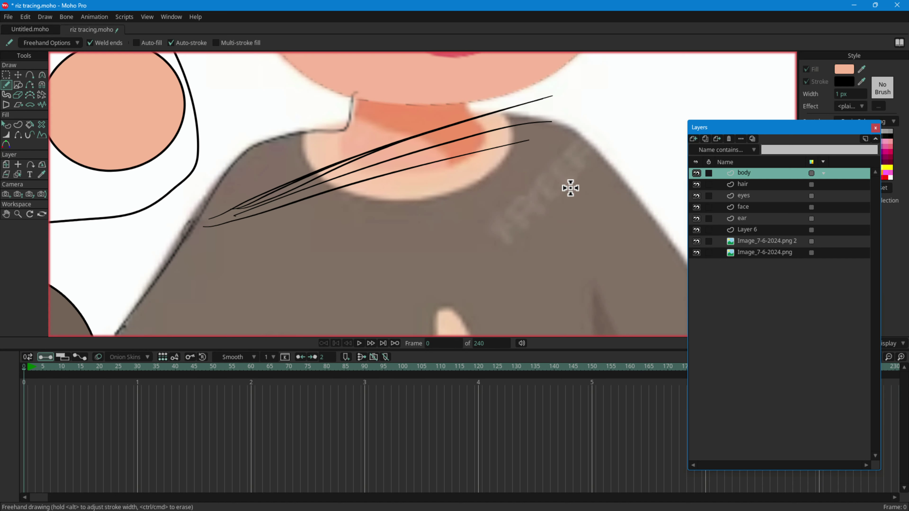
{"action": "mouse_move", "coordinate": [569, 187]}
{"action": "left_mouse_down"}
{"action": "mouse_move", "coordinate": [267, 120]}
{"action": "mouse_move", "coordinate": [578, 217]}
{"action": "mouse_move", "coordinate": [301, 176]}
{"action": "left_mouse_up"}
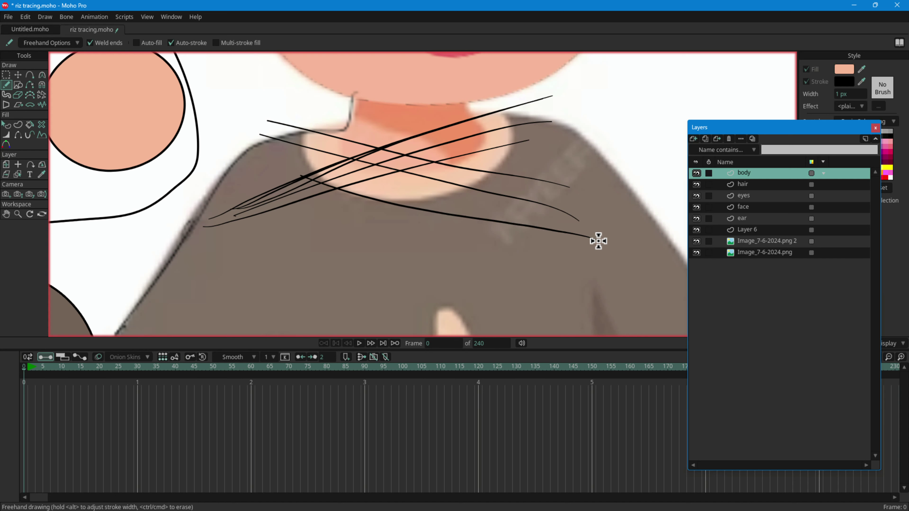
{"action": "left_click_drag", "start_coordinate": [277, 246], "coordinate": [532, 140]}
{"action": "left_click_drag", "start_coordinate": [324, 194], "coordinate": [258, 256]}
{"action": "mouse_move", "coordinate": [589, 113]}
{"action": "left_mouse_down"}
{"action": "mouse_move", "coordinate": [227, 264]}
{"action": "mouse_move", "coordinate": [274, 274]}
{"action": "left_mouse_up"}
{"action": "left_click_drag", "start_coordinate": [645, 145], "coordinate": [294, 285]}
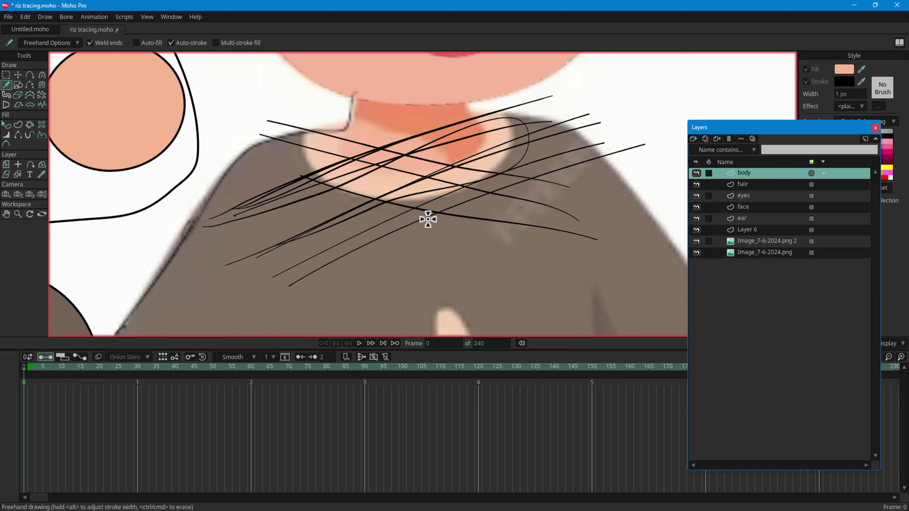
{"action": "mouse_move", "coordinate": [353, 127]}
{"action": "left_mouse_down"}
{"action": "mouse_move", "coordinate": [307, 131]}
{"action": "mouse_move", "coordinate": [242, 160]}
{"action": "mouse_move", "coordinate": [190, 214]}
{"action": "mouse_move", "coordinate": [149, 282]}
{"action": "left_mouse_up"}
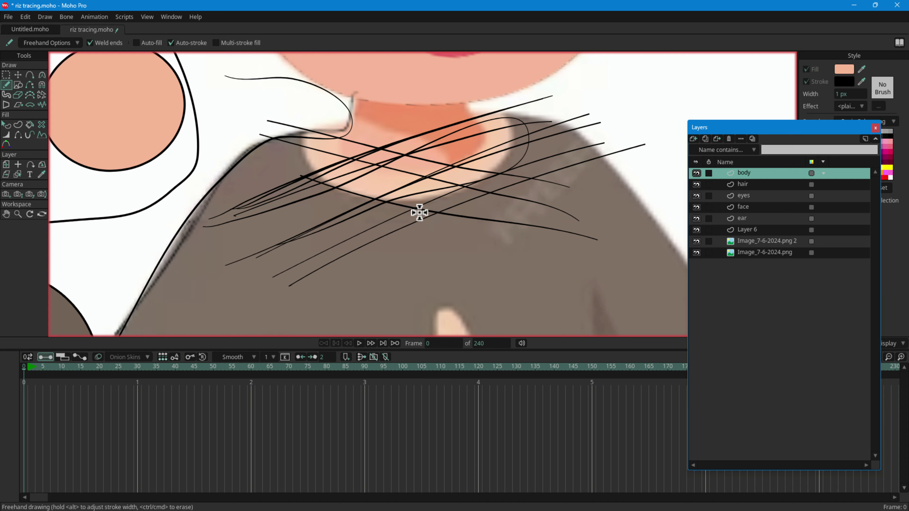
{"action": "left_click_drag", "start_coordinate": [511, 136], "coordinate": [403, 86]}
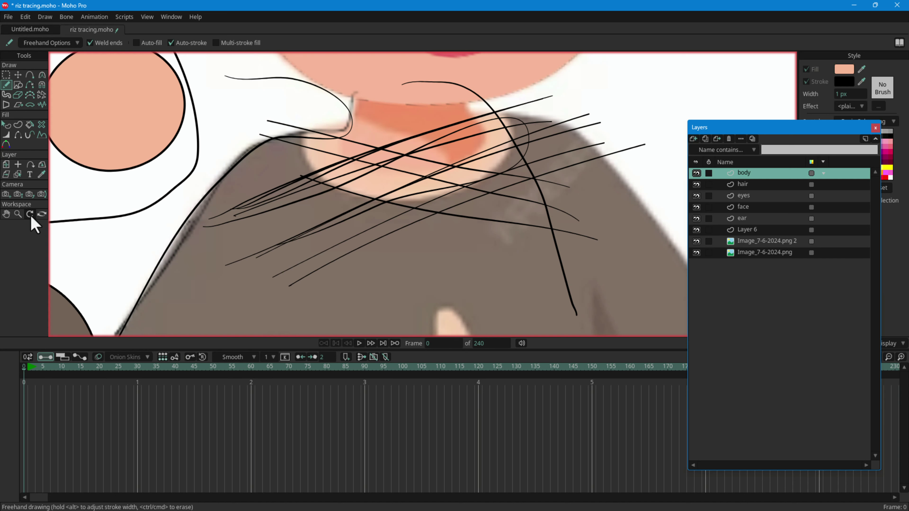
Rotate the workspace until the character lies on its side with the sleeve edge in reach.
{"action": "key", "text": "8"}
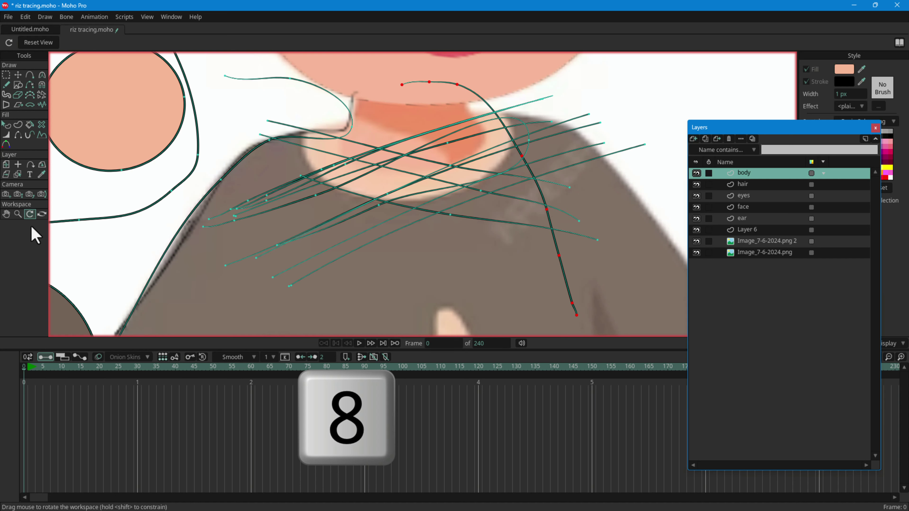
{"action": "left_click_drag", "start_coordinate": [135, 265], "coordinate": [128, 260]}
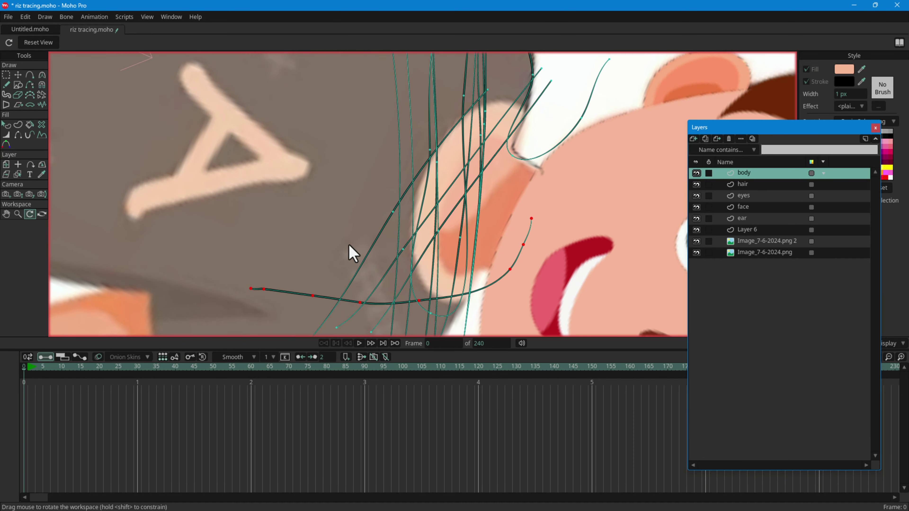
{"action": "mouse_move", "coordinate": [325, 256]}
{"action": "left_mouse_down"}
{"action": "mouse_move", "coordinate": [315, 264]}
{"action": "mouse_move", "coordinate": [414, 132]}
{"action": "left_mouse_up"}
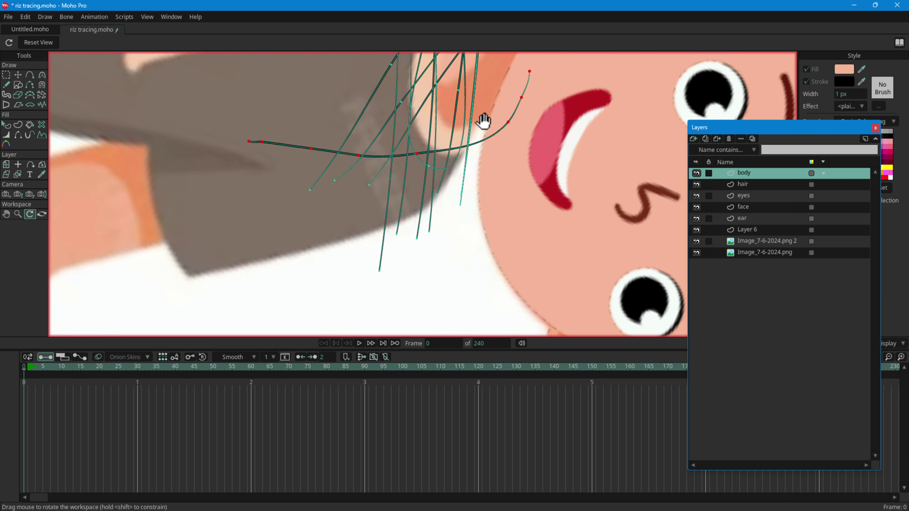
Draw freehand strokes along the shirt's shoulder and sleeve edge and across the upper arm.
{"action": "key", "text": "f"}
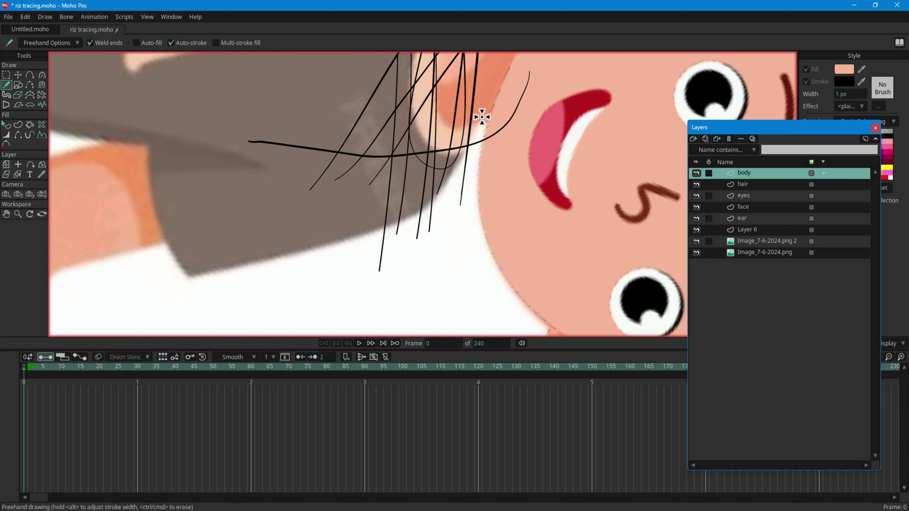
{"action": "mouse_move", "coordinate": [479, 118]}
{"action": "left_mouse_down"}
{"action": "mouse_move", "coordinate": [387, 203]}
{"action": "mouse_move", "coordinate": [309, 233]}
{"action": "mouse_move", "coordinate": [279, 273]}
{"action": "left_mouse_up"}
{"action": "mouse_move", "coordinate": [472, 152]}
{"action": "left_mouse_down"}
{"action": "mouse_move", "coordinate": [229, 272]}
{"action": "mouse_move", "coordinate": [500, 154]}
{"action": "left_mouse_up"}
{"action": "left_click_drag", "start_coordinate": [222, 277], "coordinate": [337, 250]}
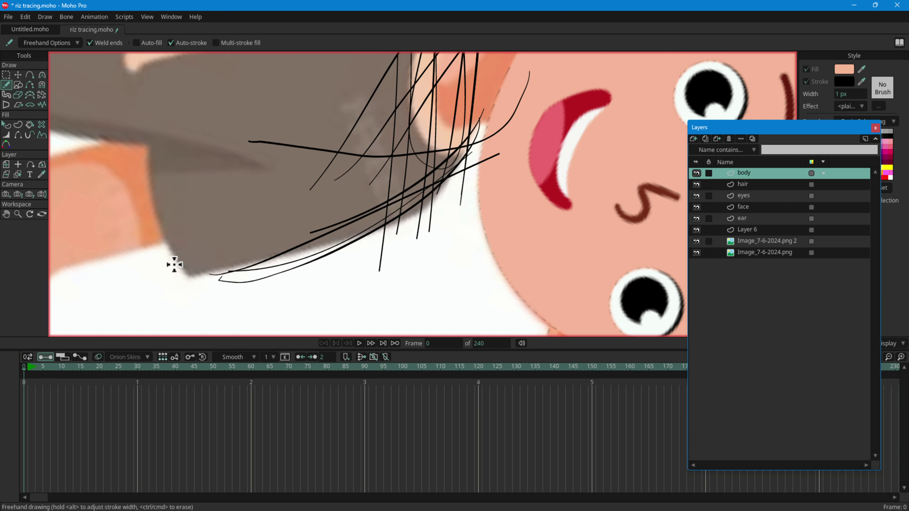
{"action": "left_click_drag", "start_coordinate": [50, 283], "coordinate": [253, 209]}
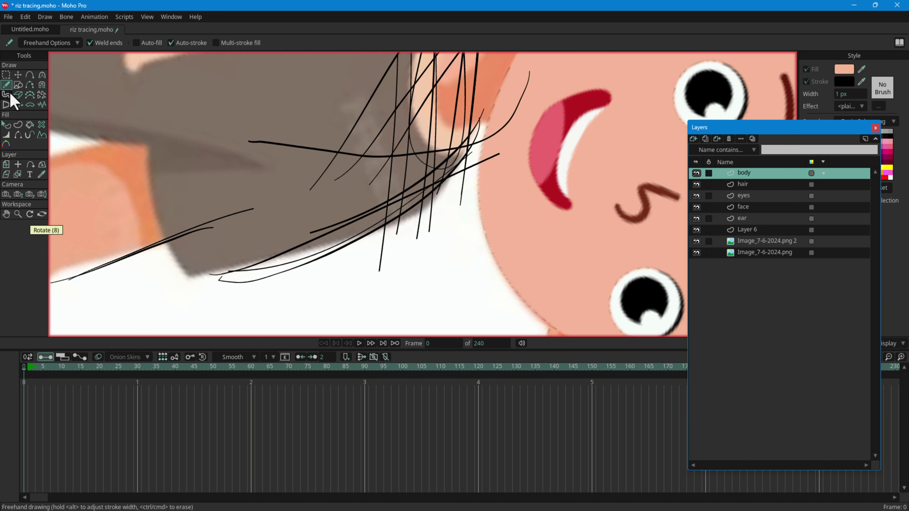
Rotate the workspace to bring the sleeve edge nearly level and add two long freehand strokes along and beside it.
{"action": "key", "text": "8"}
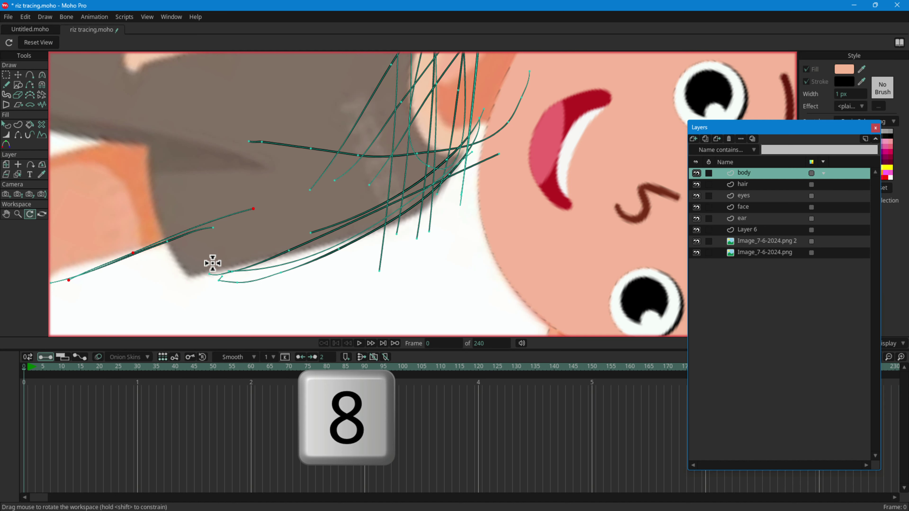
{"action": "mouse_move", "coordinate": [217, 264]}
{"action": "left_mouse_down"}
{"action": "mouse_move", "coordinate": [216, 134]}
{"action": "mouse_move", "coordinate": [184, 196]}
{"action": "left_mouse_up"}
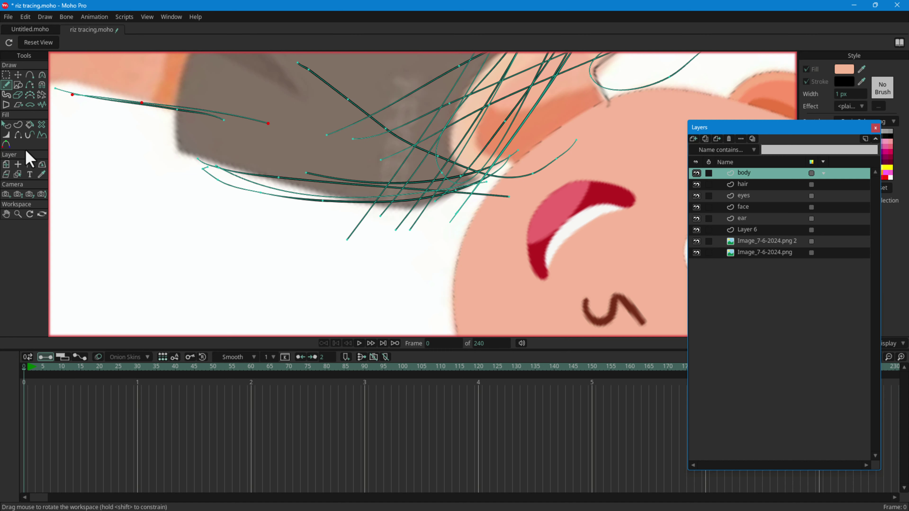
{"action": "mouse_move", "coordinate": [179, 215]}
{"action": "left_mouse_down"}
{"action": "mouse_move", "coordinate": [178, 185]}
{"action": "mouse_move", "coordinate": [284, 156]}
{"action": "left_mouse_up"}
{"action": "left_click", "coordinate": [4, 87]}
{"action": "left_click_drag", "start_coordinate": [347, 163], "coordinate": [135, 169]}
{"action": "left_click_drag", "start_coordinate": [383, 207], "coordinate": [114, 214]}
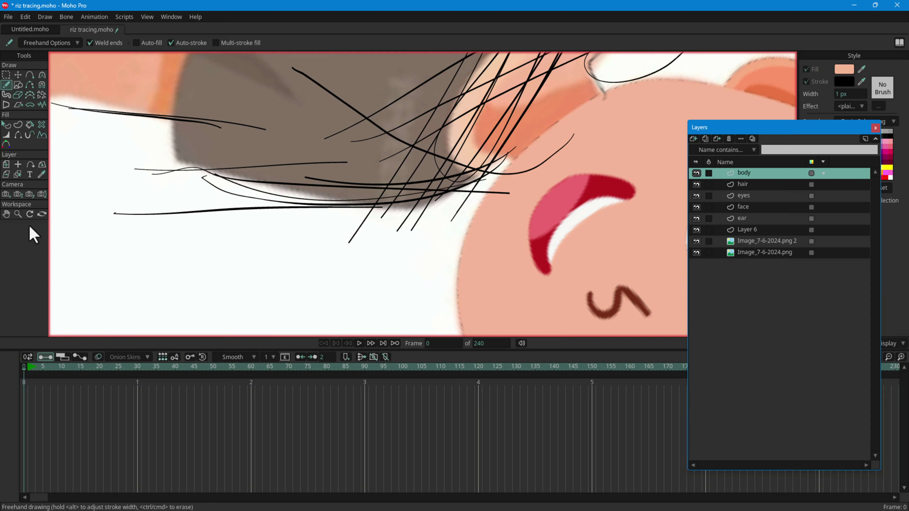
Draw three more curved freehand strokes in the white area beside the sleeve.
{"action": "left_click", "coordinate": [30, 213]}
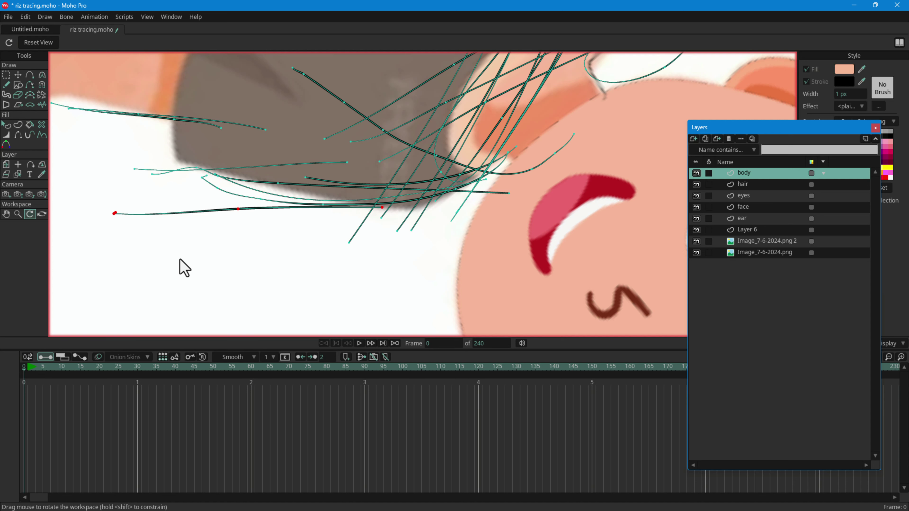
{"action": "key", "text": "f"}
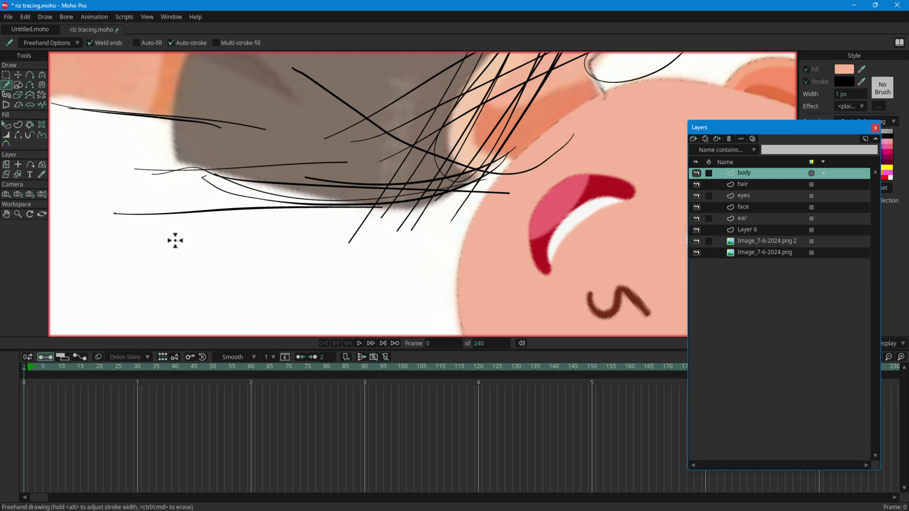
{"action": "left_click_drag", "start_coordinate": [175, 240], "coordinate": [328, 217]}
{"action": "left_click_drag", "start_coordinate": [211, 265], "coordinate": [383, 217]}
{"action": "left_click_drag", "start_coordinate": [260, 283], "coordinate": [423, 247]}
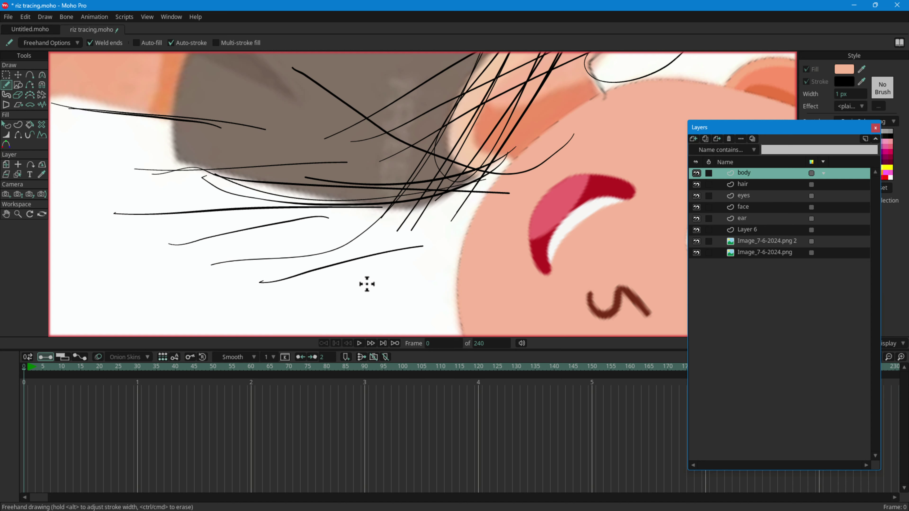
Draw a filled, outlined circle over the shirt's shoulder and rotate the workspace while the shape tool stays active.
{"action": "left_click", "coordinate": [18, 85]}
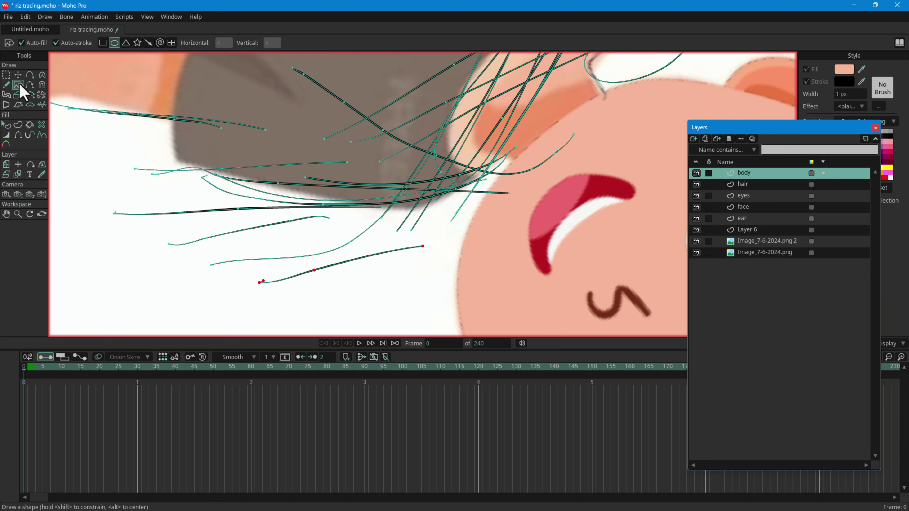
{"action": "mouse_move", "coordinate": [223, 155]}
{"action": "left_mouse_down"}
{"action": "mouse_move", "coordinate": [304, 213]}
{"action": "mouse_move", "coordinate": [254, 219]}
{"action": "mouse_move", "coordinate": [414, 241]}
{"action": "mouse_move", "coordinate": [471, 163]}
{"action": "mouse_move", "coordinate": [449, 227]}
{"action": "left_mouse_up"}
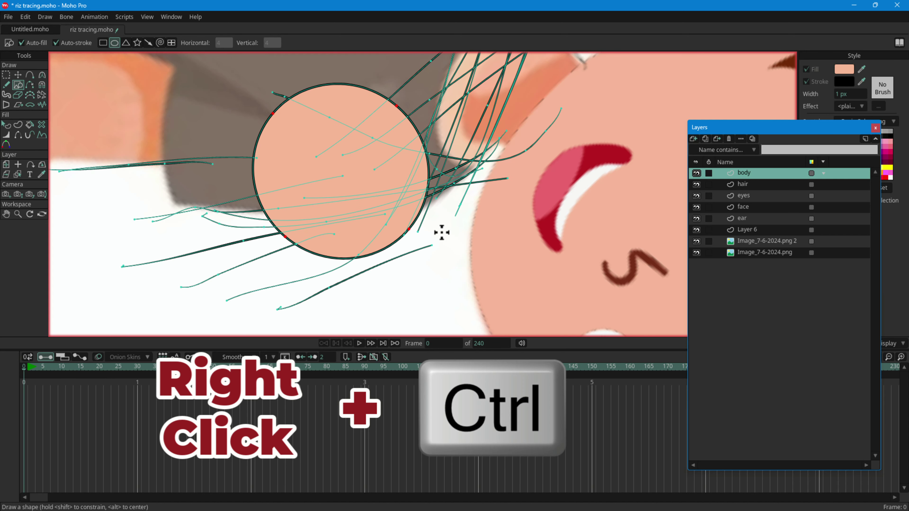
{"action": "mouse_move", "coordinate": [443, 233]}
{"action": "left_mouse_down"}
{"action": "mouse_move", "coordinate": [410, 276]}
{"action": "mouse_move", "coordinate": [335, 187]}
{"action": "mouse_move", "coordinate": [463, 159]}
{"action": "mouse_move", "coordinate": [376, 253]}
{"action": "mouse_move", "coordinate": [441, 201]}
{"action": "mouse_move", "coordinate": [404, 179]}
{"action": "mouse_move", "coordinate": [412, 219]}
{"action": "mouse_move", "coordinate": [456, 177]}
{"action": "mouse_move", "coordinate": [302, 207]}
{"action": "mouse_move", "coordinate": [361, 199]}
{"action": "left_mouse_up"}
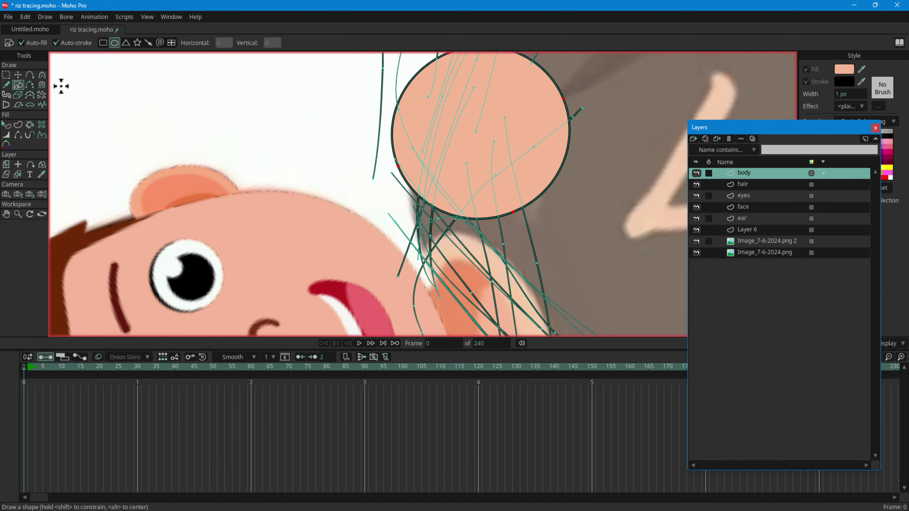
{"action": "mouse_move", "coordinate": [352, 214]}
{"action": "left_mouse_down"}
{"action": "mouse_move", "coordinate": [379, 237]}
{"action": "mouse_move", "coordinate": [300, 172]}
{"action": "mouse_move", "coordinate": [394, 193]}
{"action": "mouse_move", "coordinate": [511, 148]}
{"action": "mouse_move", "coordinate": [423, 185]}
{"action": "mouse_move", "coordinate": [361, 179]}
{"action": "mouse_move", "coordinate": [416, 130]}
{"action": "mouse_move", "coordinate": [435, 136]}
{"action": "left_mouse_up"}
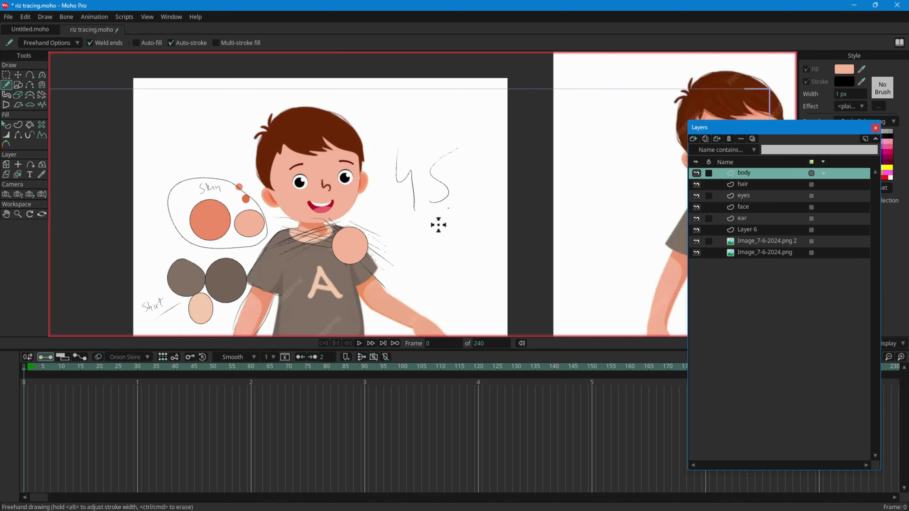
Rotate the workspace in constrained increments while the Freehand tool stays active.
{"action": "left_click_drag", "start_coordinate": [423, 220], "coordinate": [450, 212]}
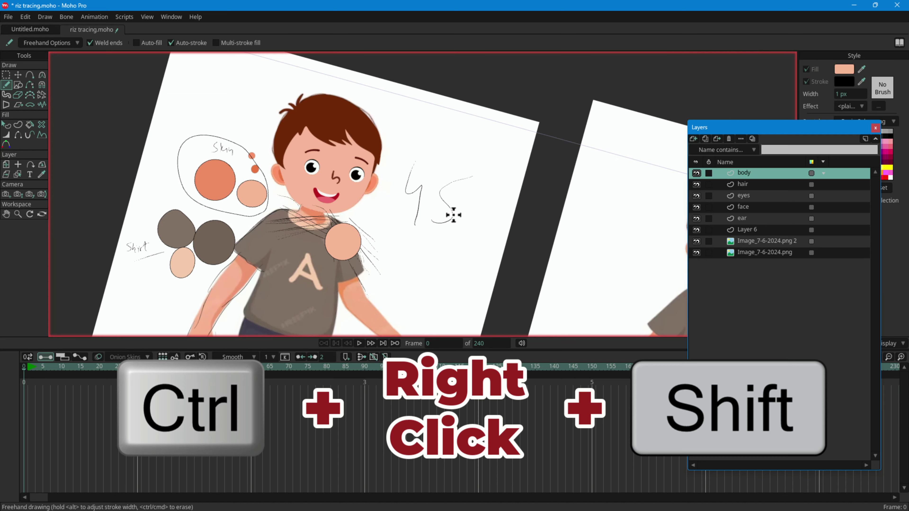
{"action": "key", "text": "ctrl"}
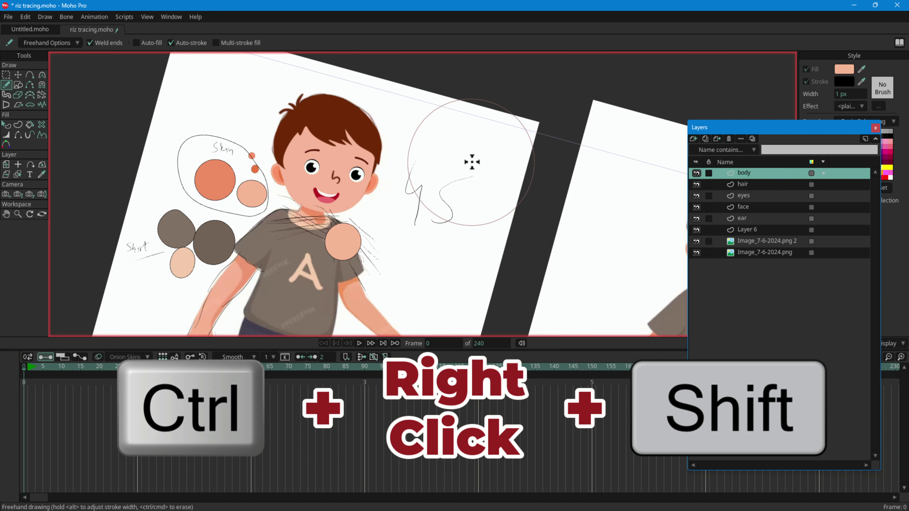
{"action": "mouse_move", "coordinate": [471, 160]}
{"action": "left_mouse_down"}
{"action": "mouse_move", "coordinate": [483, 185]}
{"action": "mouse_move", "coordinate": [473, 234]}
{"action": "mouse_move", "coordinate": [386, 242]}
{"action": "mouse_move", "coordinate": [367, 198]}
{"action": "mouse_move", "coordinate": [375, 175]}
{"action": "mouse_move", "coordinate": [406, 154]}
{"action": "mouse_move", "coordinate": [437, 156]}
{"action": "mouse_move", "coordinate": [467, 224]}
{"action": "mouse_move", "coordinate": [398, 237]}
{"action": "mouse_move", "coordinate": [385, 174]}
{"action": "mouse_move", "coordinate": [433, 163]}
{"action": "mouse_move", "coordinate": [479, 189]}
{"action": "mouse_move", "coordinate": [436, 242]}
{"action": "mouse_move", "coordinate": [360, 197]}
{"action": "mouse_move", "coordinate": [442, 165]}
{"action": "mouse_move", "coordinate": [402, 205]}
{"action": "mouse_move", "coordinate": [375, 181]}
{"action": "mouse_move", "coordinate": [378, 169]}
{"action": "mouse_move", "coordinate": [428, 151]}
{"action": "mouse_move", "coordinate": [442, 162]}
{"action": "mouse_move", "coordinate": [406, 220]}
{"action": "mouse_move", "coordinate": [362, 146]}
{"action": "mouse_move", "coordinate": [464, 172]}
{"action": "mouse_move", "coordinate": [375, 199]}
{"action": "mouse_move", "coordinate": [479, 160]}
{"action": "mouse_move", "coordinate": [342, 180]}
{"action": "mouse_move", "coordinate": [414, 236]}
{"action": "mouse_move", "coordinate": [447, 159]}
{"action": "left_mouse_up"}
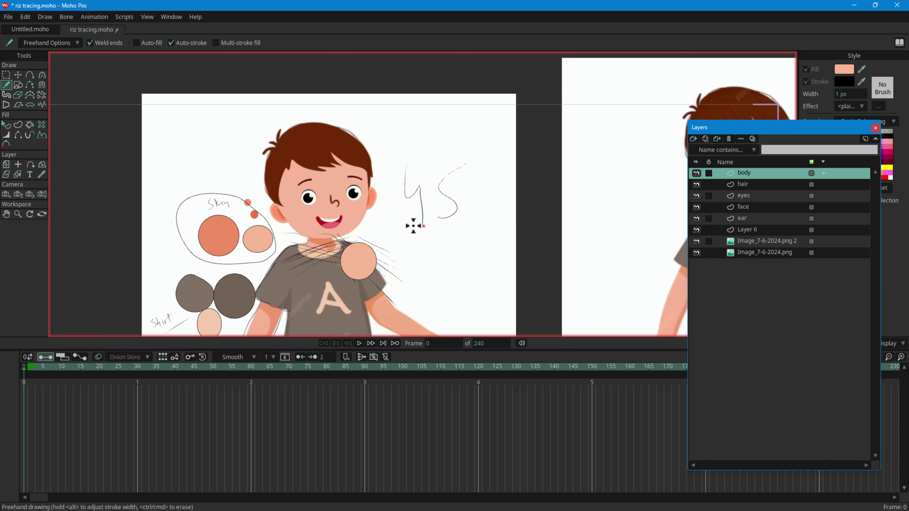
Rotate the workspace until the character lies sideways, and reset the view to its upright default.
{"action": "key", "text": "ctrl+space"}
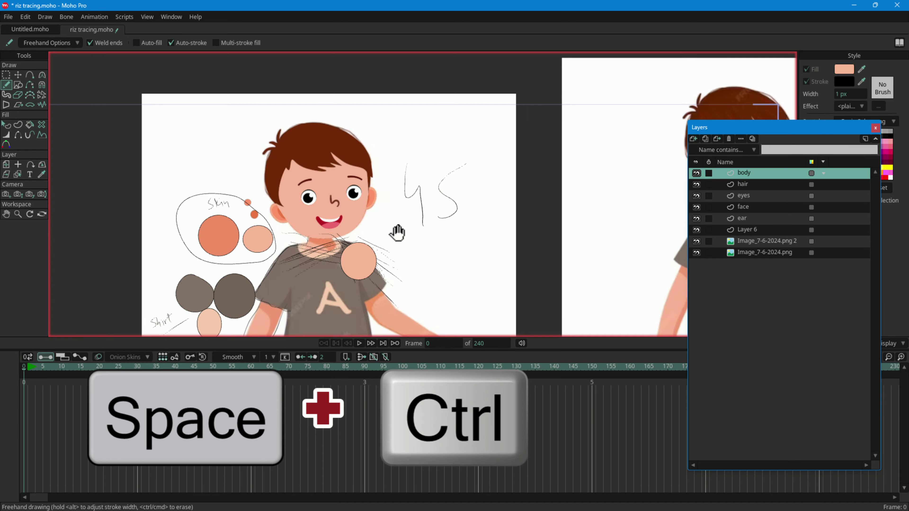
{"action": "mouse_move", "coordinate": [397, 232]}
{"action": "left_mouse_down"}
{"action": "mouse_move", "coordinate": [479, 170]}
{"action": "mouse_move", "coordinate": [497, 138]}
{"action": "left_mouse_up"}
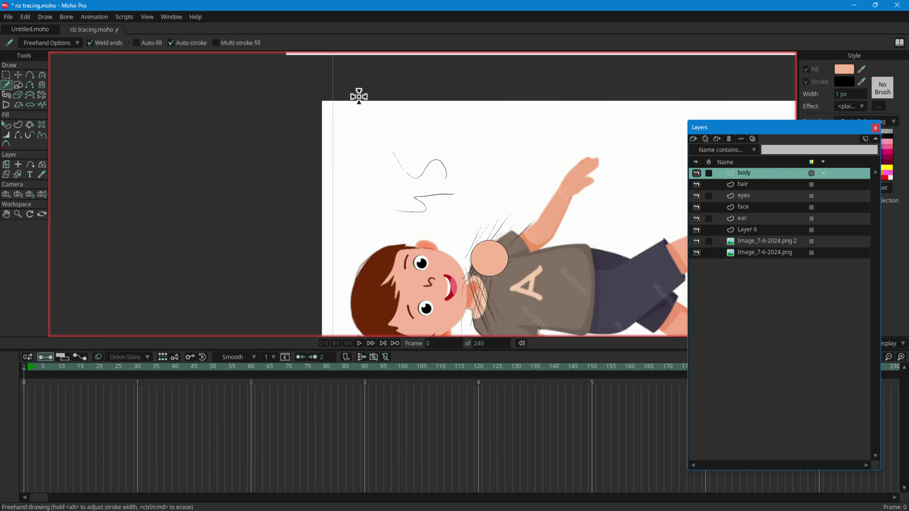
{"action": "key", "text": "Home"}
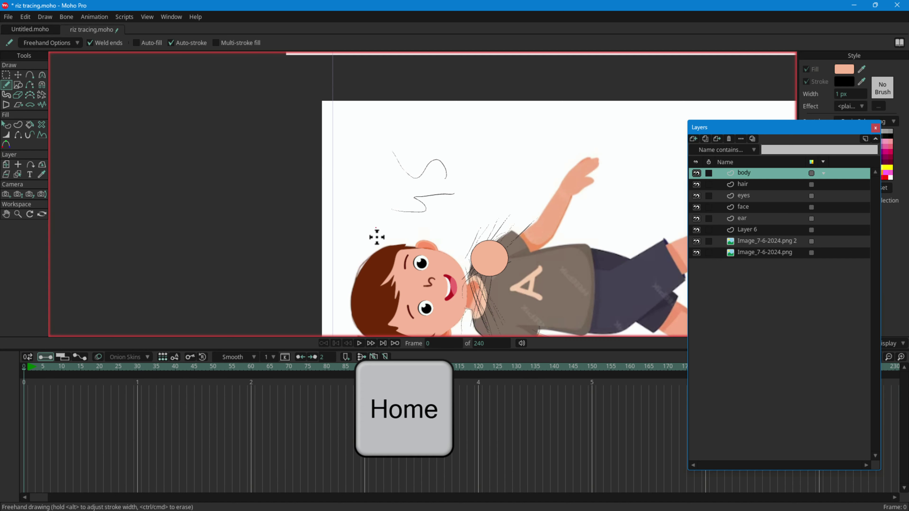
{"action": "key", "text": "Home"}
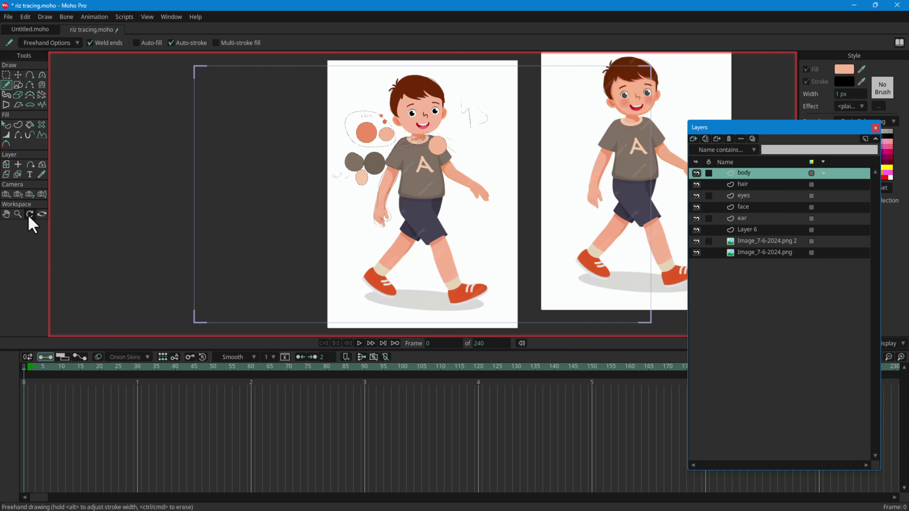
Split the workspace into two side-by-side views and orbit one of them until the artwork is seen edge-on.
{"action": "left_click", "coordinate": [41, 214]}
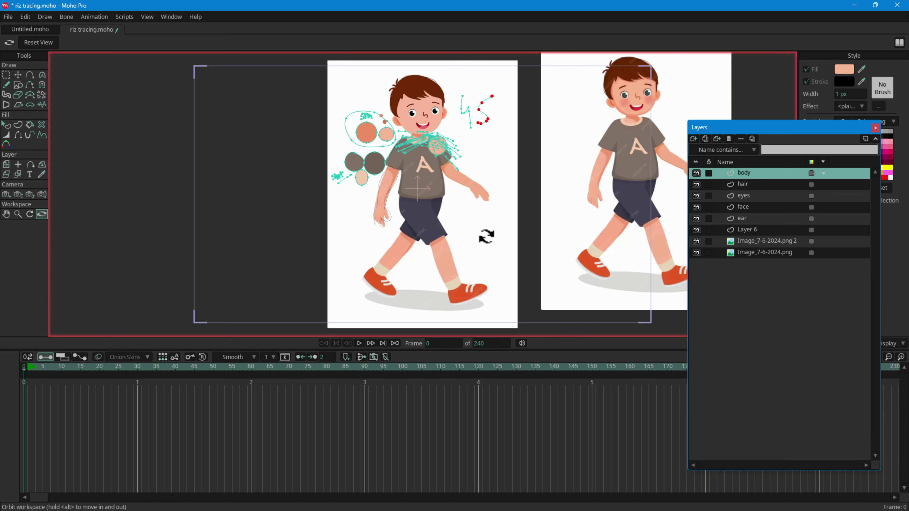
{"action": "left_click_drag", "start_coordinate": [748, 128], "coordinate": [83, 103]}
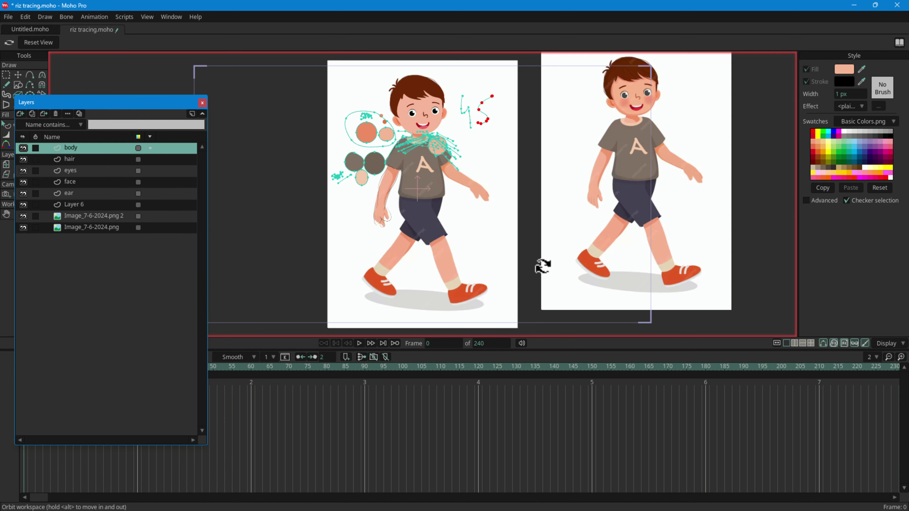
{"action": "left_click", "coordinate": [795, 343]}
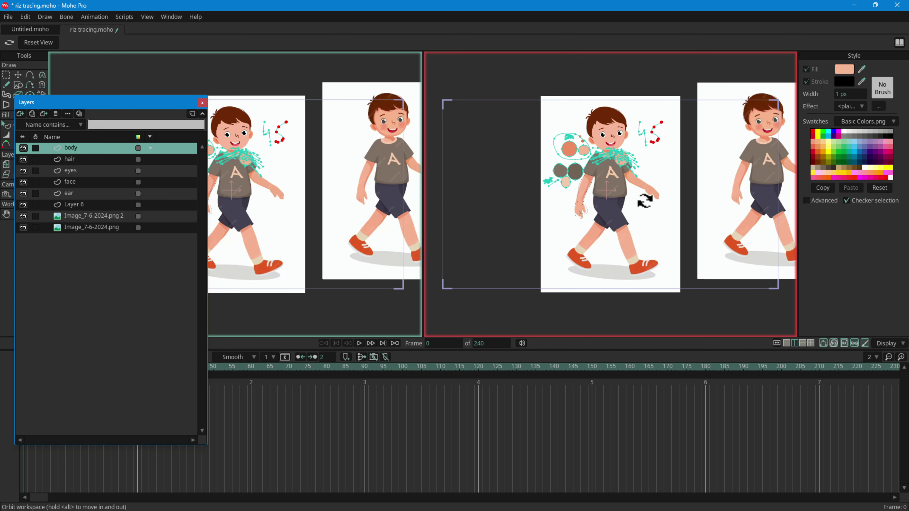
{"action": "left_click_drag", "start_coordinate": [686, 203], "coordinate": [573, 201]}
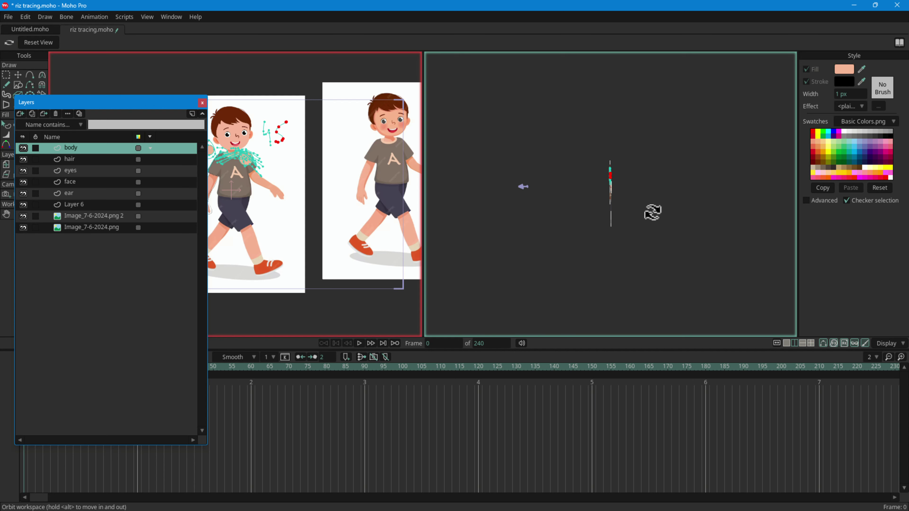
Orbit the second view through front-facing and tilted angles to examine the artwork in 3D space.
{"action": "left_click_drag", "start_coordinate": [652, 211], "coordinate": [658, 212]}
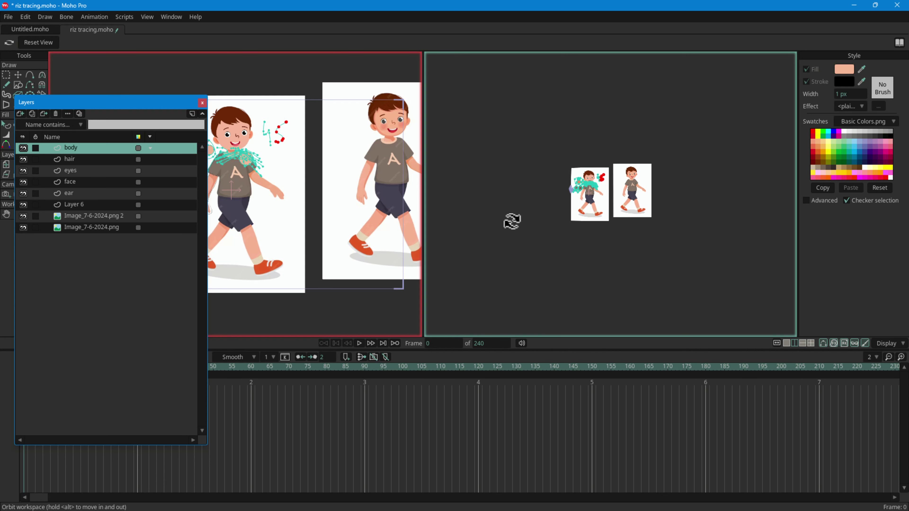
{"action": "left_click_drag", "start_coordinate": [527, 198], "coordinate": [537, 240]}
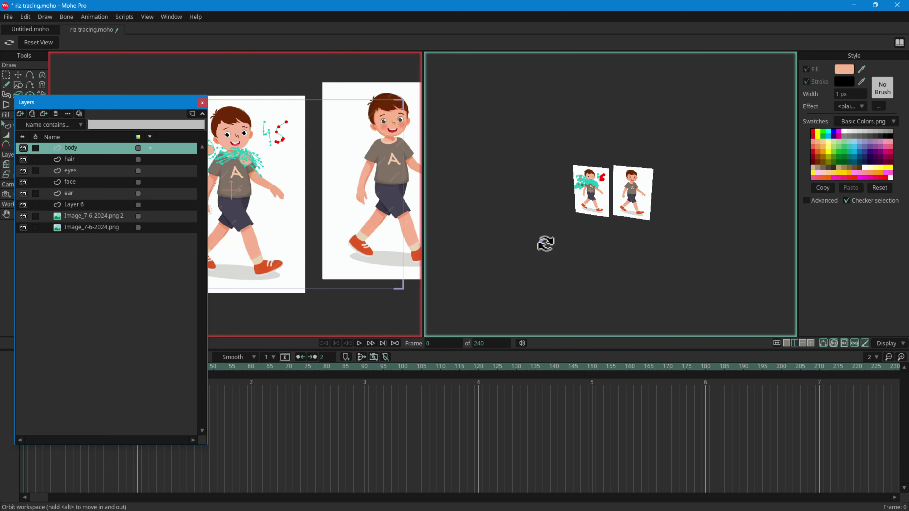
{"action": "mouse_move", "coordinate": [549, 254]}
{"action": "left_mouse_down"}
{"action": "mouse_move", "coordinate": [538, 256]}
{"action": "mouse_move", "coordinate": [540, 234]}
{"action": "mouse_move", "coordinate": [736, 310]}
{"action": "left_mouse_up"}
Split the workspace into four views, orbit two of them to steep oblique angles, and restore the single-view layout.
{"action": "left_click", "coordinate": [811, 344]}
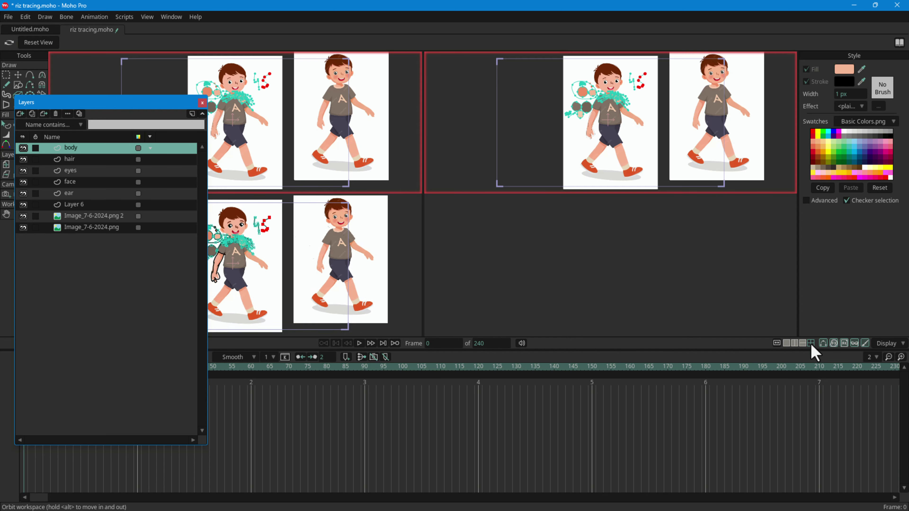
{"action": "left_click_drag", "start_coordinate": [716, 259], "coordinate": [764, 139]}
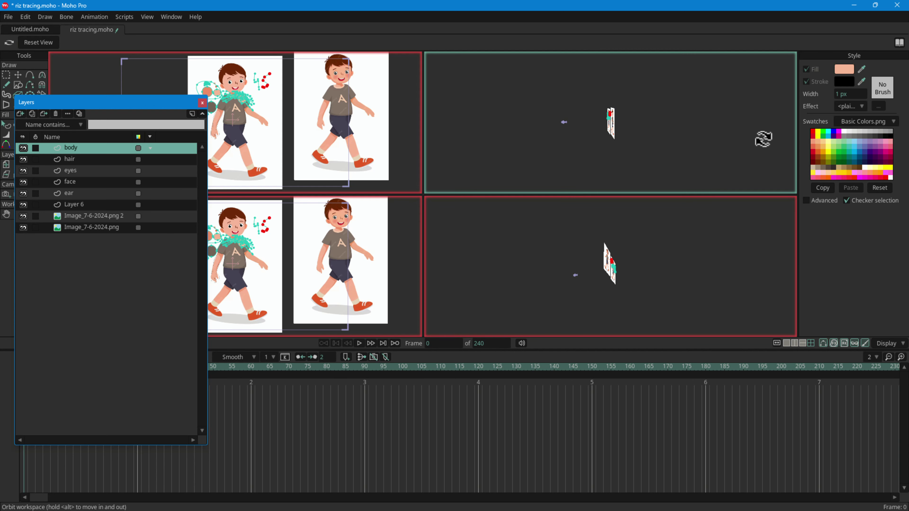
{"action": "left_click", "coordinate": [786, 344]}
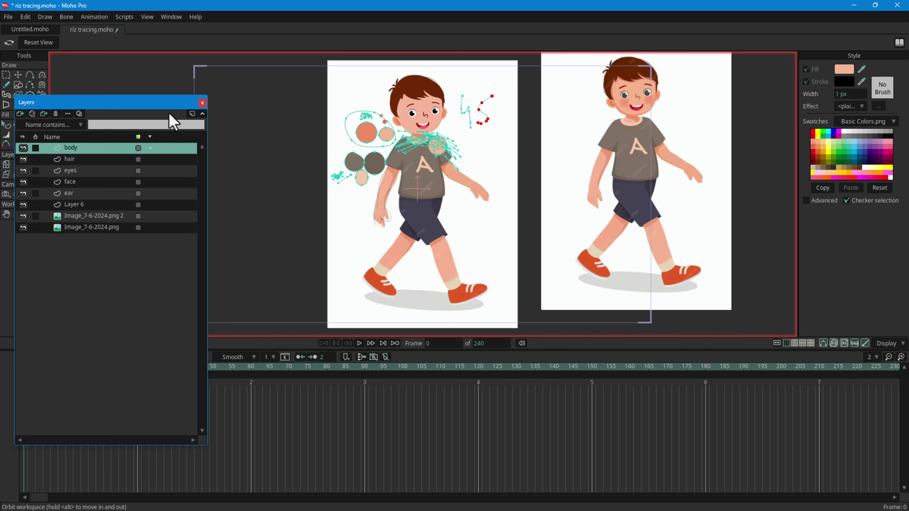
With the Layers window moved clear of the tools, orbit the workspace to an oblique angle and reset the view.
{"action": "left_click_drag", "start_coordinate": [150, 102], "coordinate": [695, 136]}
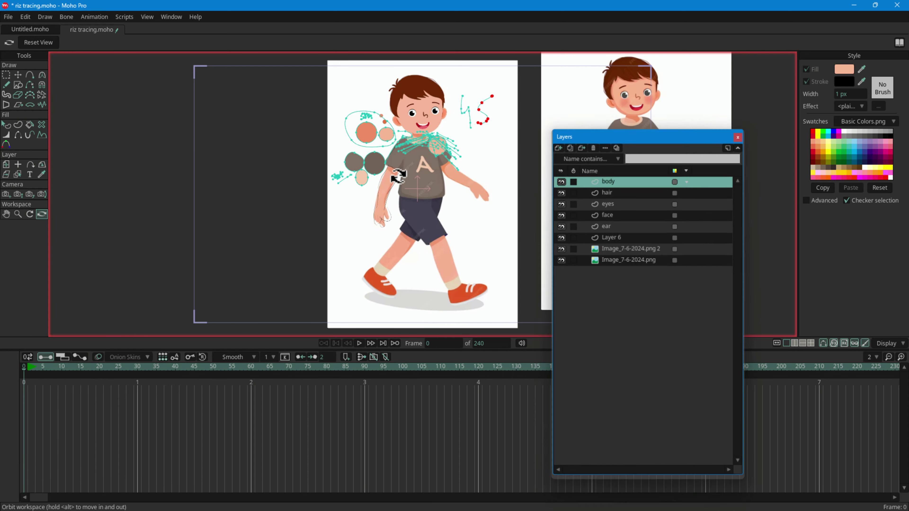
{"action": "left_click_drag", "start_coordinate": [276, 187], "coordinate": [302, 240]}
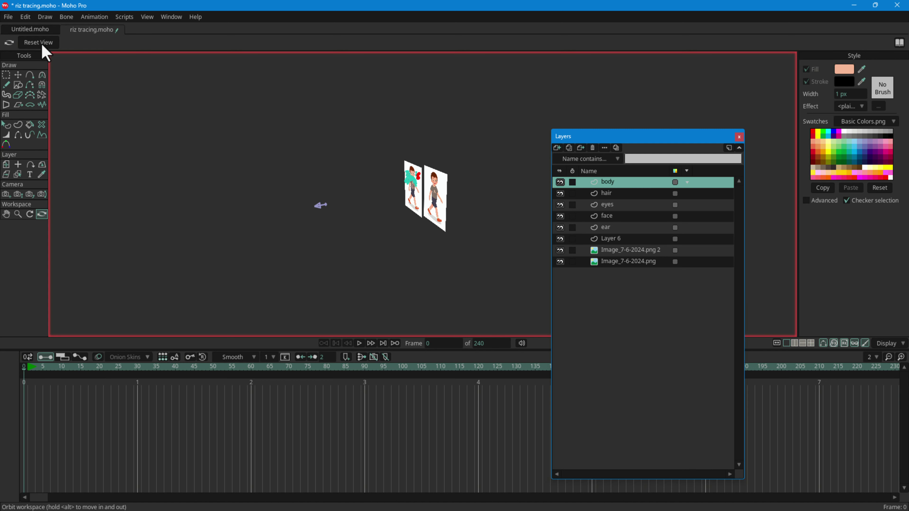
{"action": "left_click", "coordinate": [39, 43]}
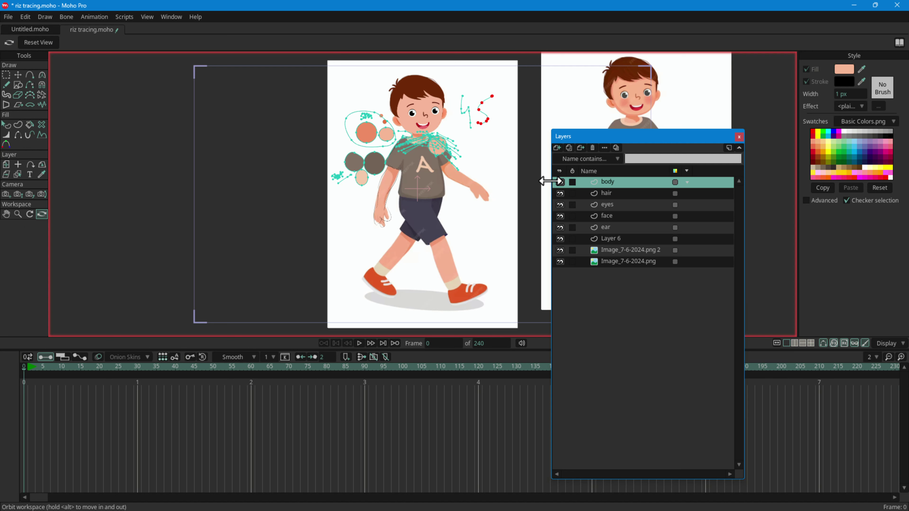
Reposition the floating Layers window over the traced character.
{"action": "left_click_drag", "start_coordinate": [608, 139], "coordinate": [514, 117]}
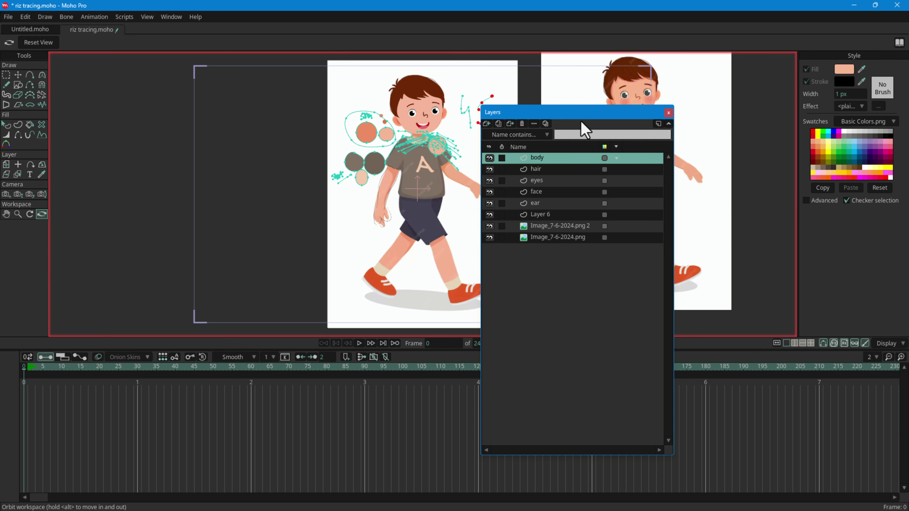
{"action": "left_click_drag", "start_coordinate": [576, 116], "coordinate": [895, 65]}
{"action": "left_click_drag", "start_coordinate": [835, 59], "coordinate": [422, 106]}
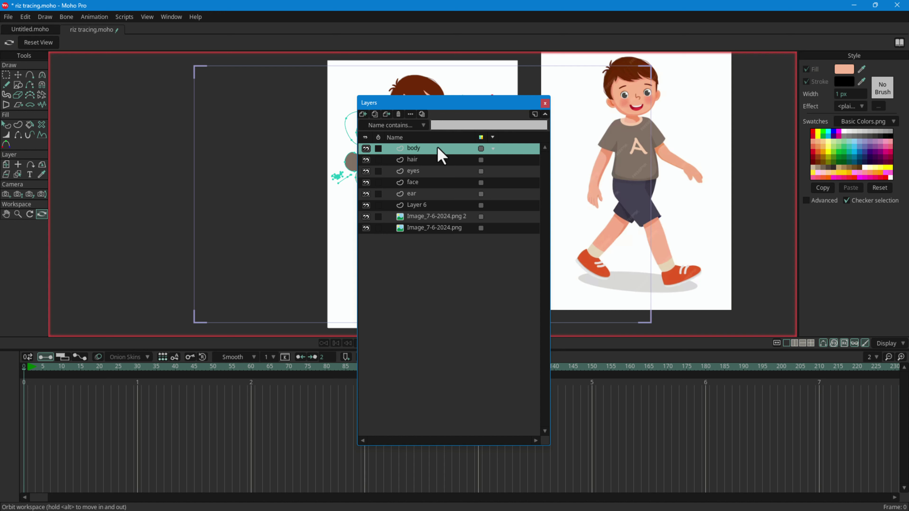